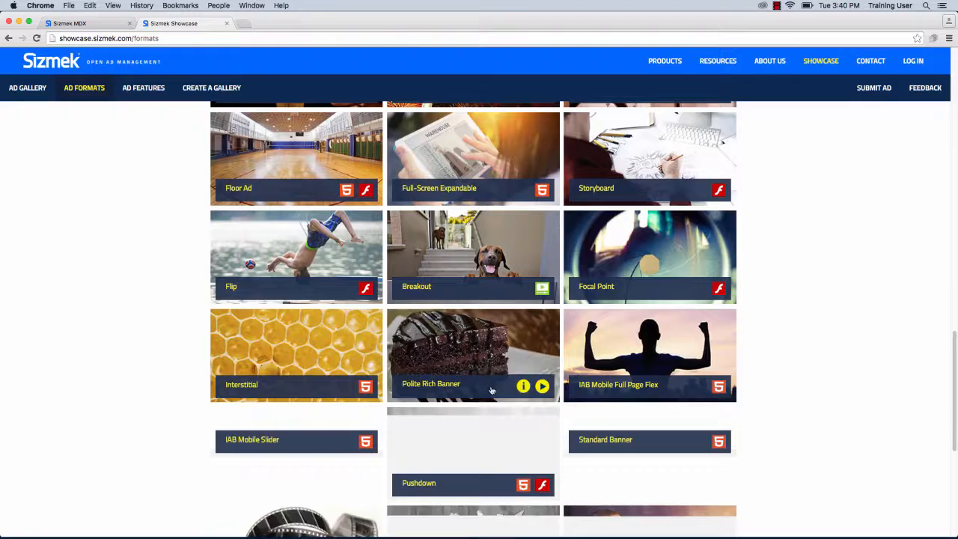
Step: Download the Polite Rich Banner template and open index.html from its 300x250_video folder
click(491, 385)
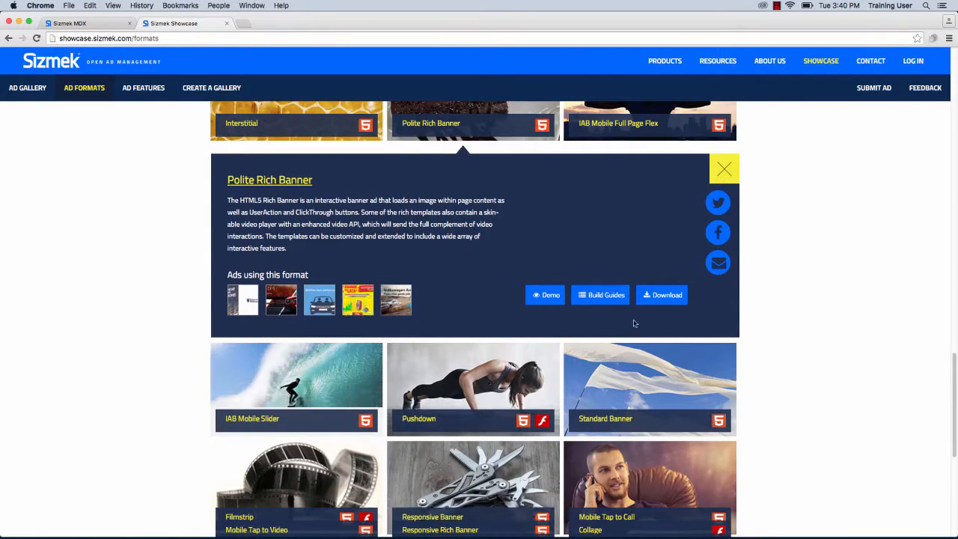
click(653, 299)
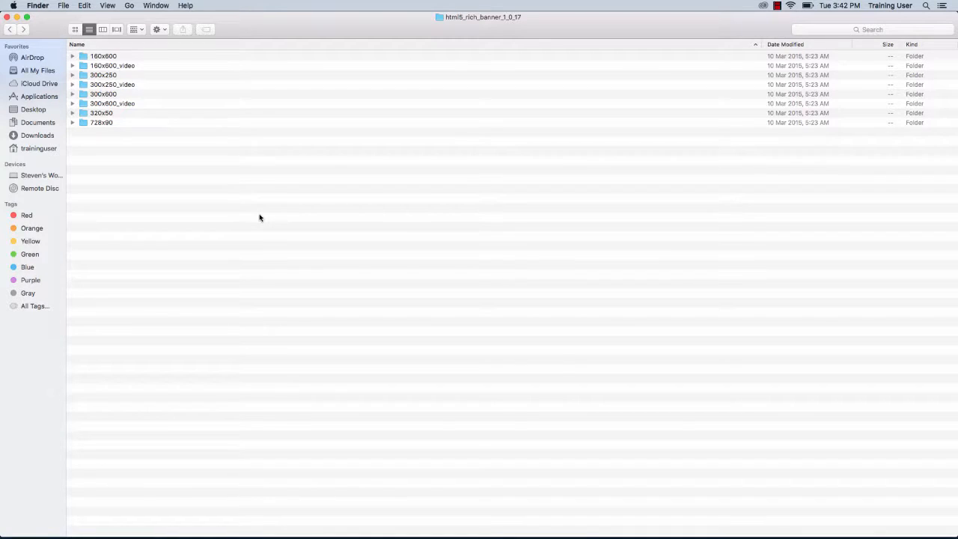
double_click(113, 84)
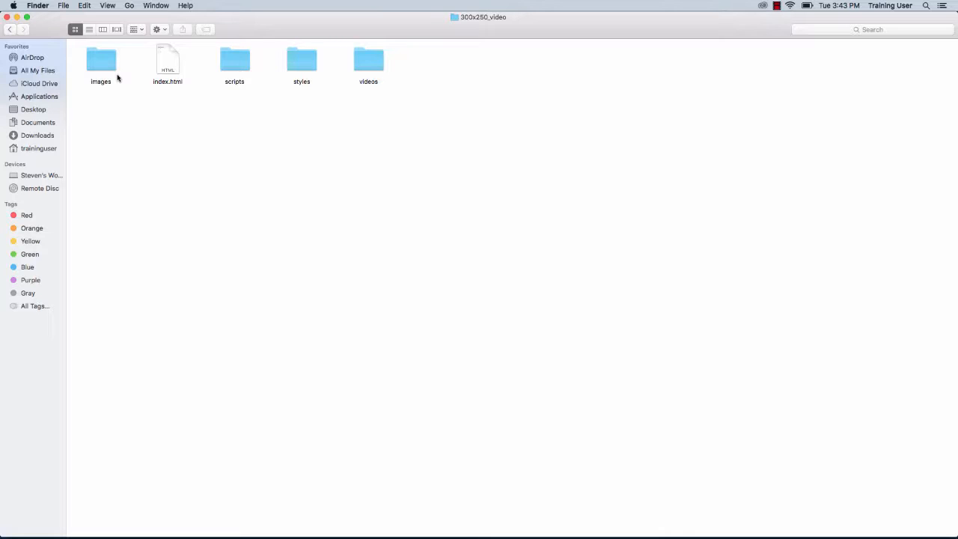
double_click(165, 67)
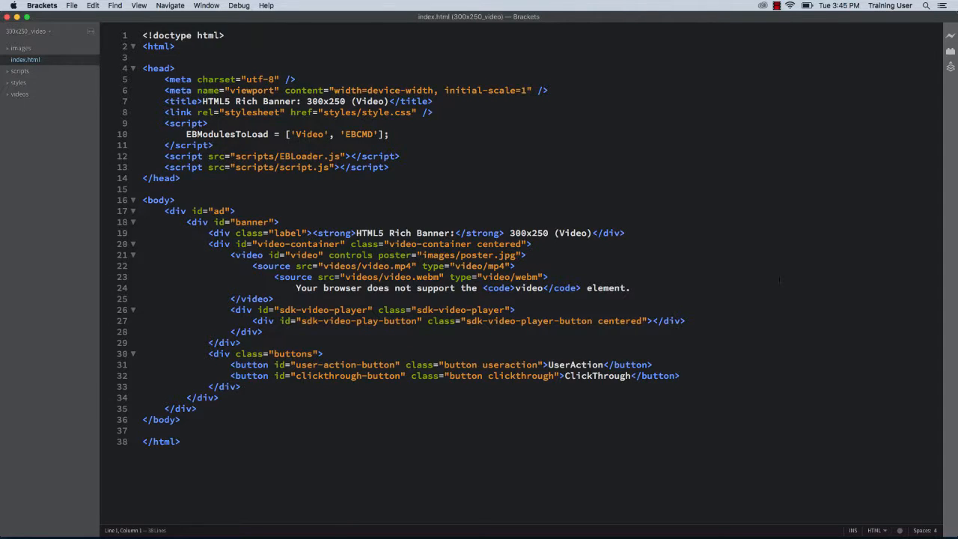
Step: Examine the clickthrough and userActionCounter functions in script.js
drag(148, 396, 137, 343)
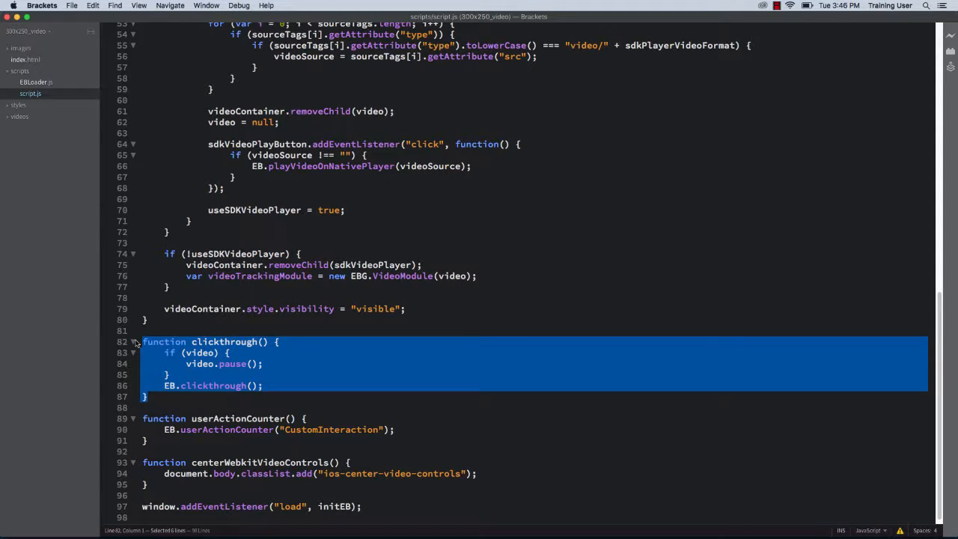
drag(142, 418, 149, 440)
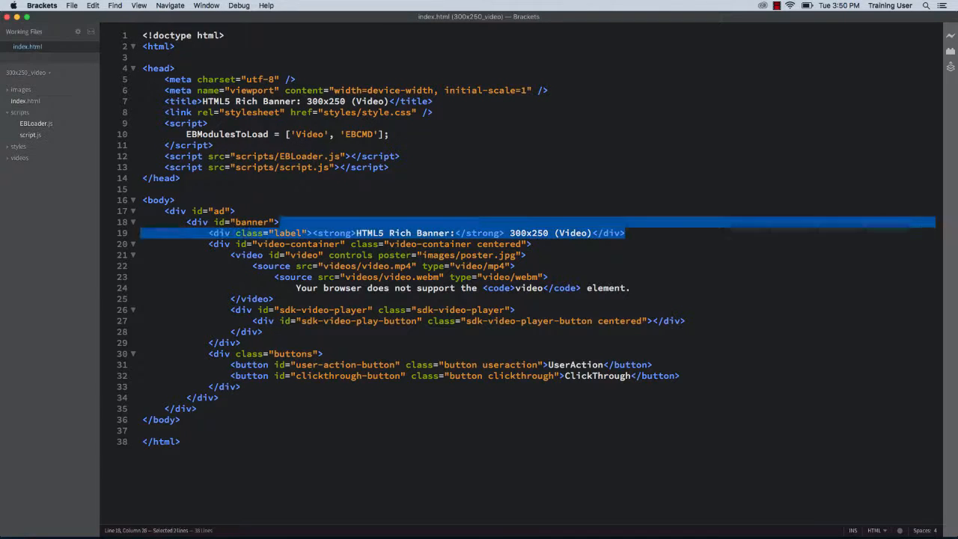
Step: Replace the label div in index.html with an img tag for images/VideoMREC_FRAME..jpg, height 250 and width 300, and save
drag(625, 232, 203, 233)
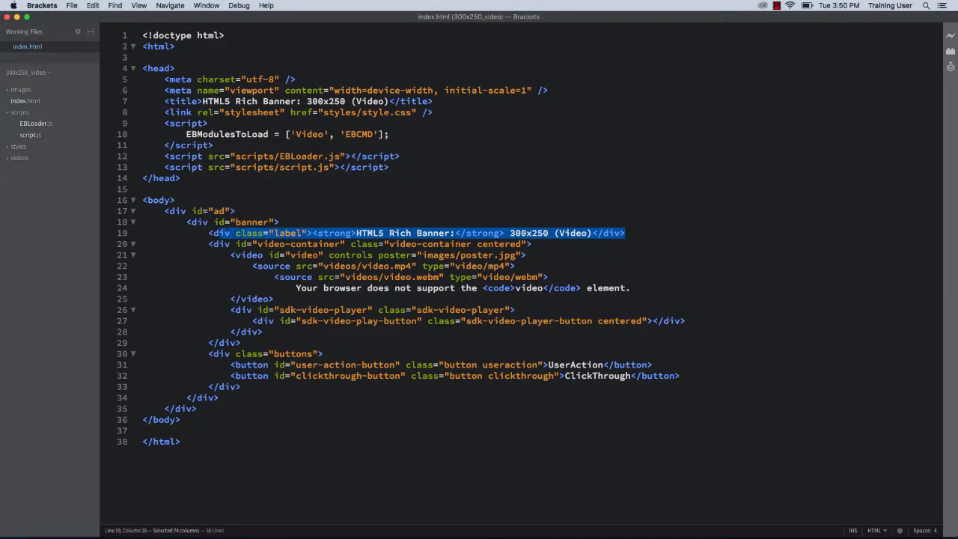
key(ctrl+x)
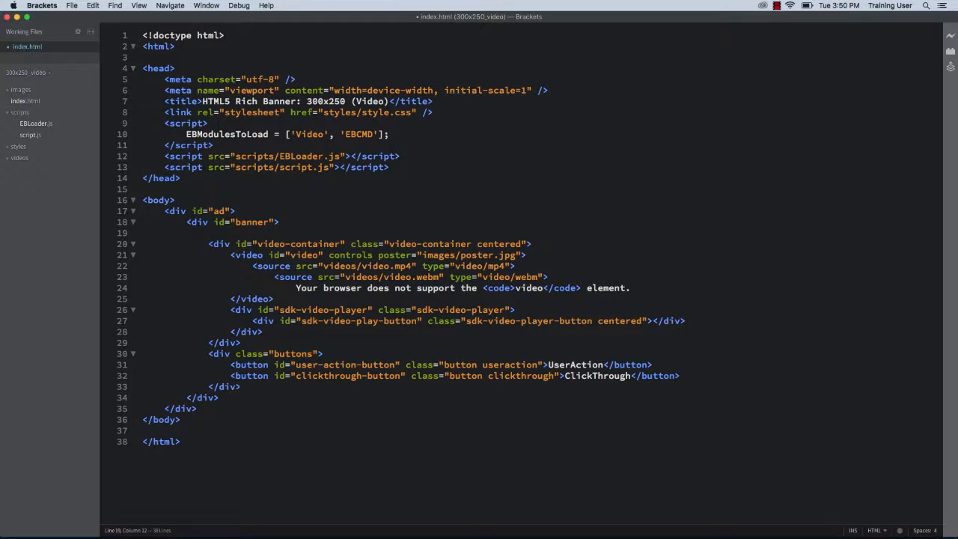
key(ctrl+v)
key(ctrl+s)
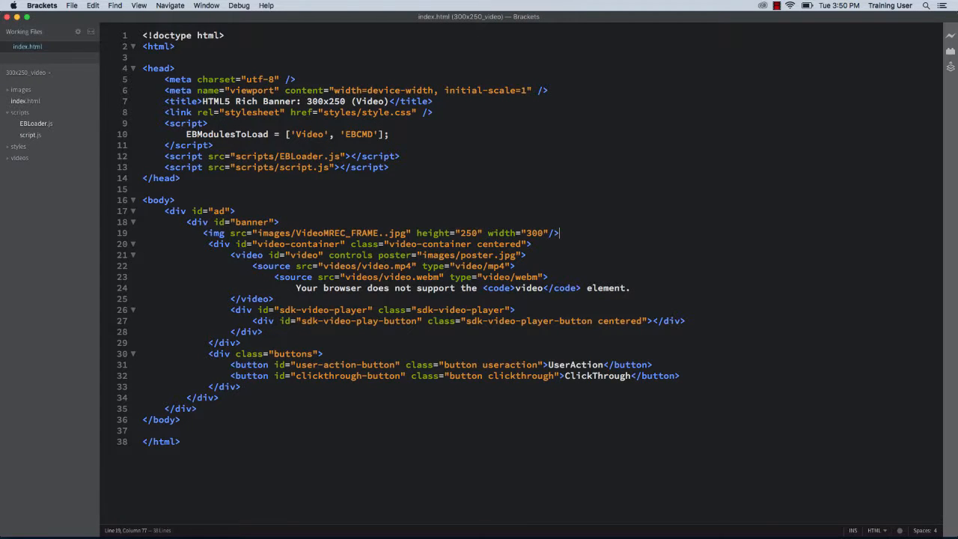
Step: Replace the whole buttons div in index.html with an empty div whose id is clickBtn, and save
drag(142, 353, 240, 386)
key(BackSpace)
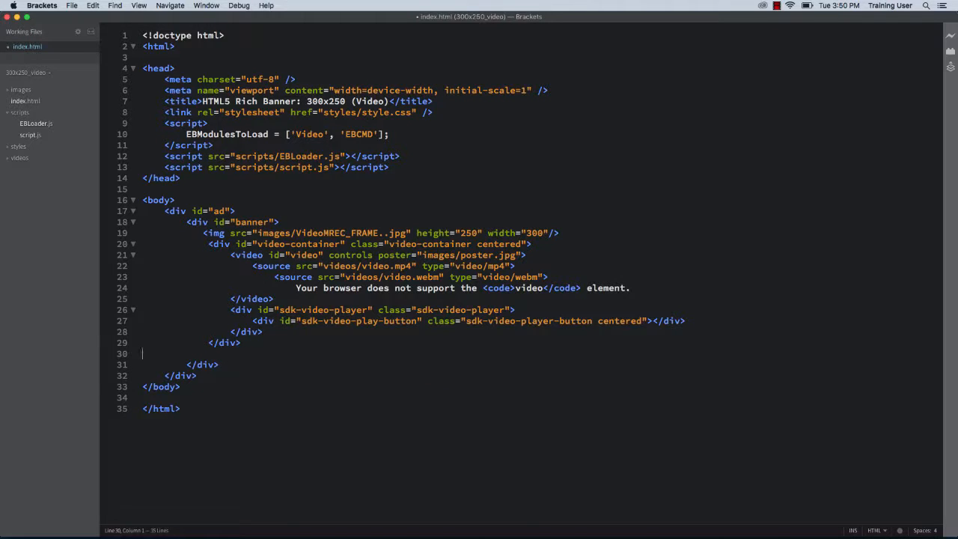
key(ctrl+v)
key(ctrl+s)
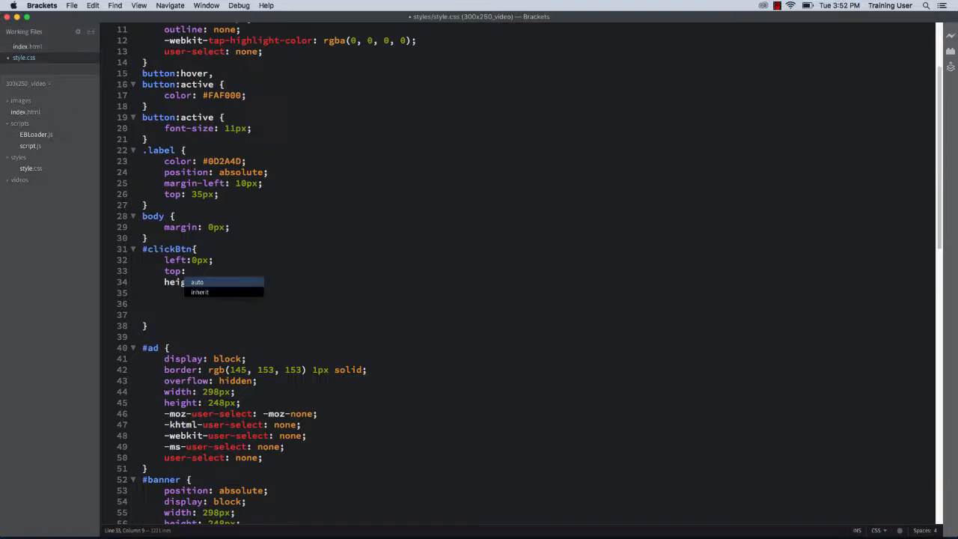
Step: Set top to 0px and height to 250px in the #clickBtn rule of style.css
text(ght:0px;)
click(186, 271)
text(0px;)
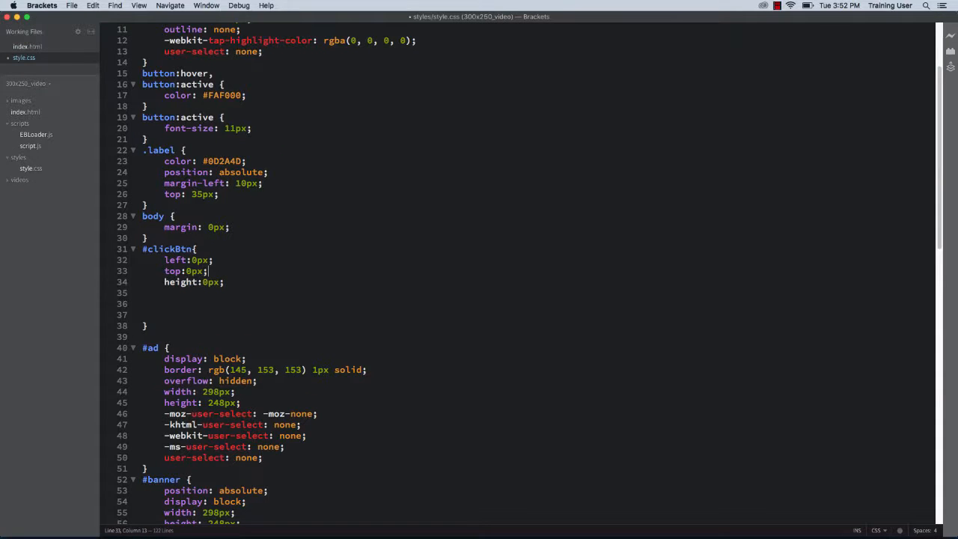
click(202, 282)
key(BackSpace)
text(250wi)
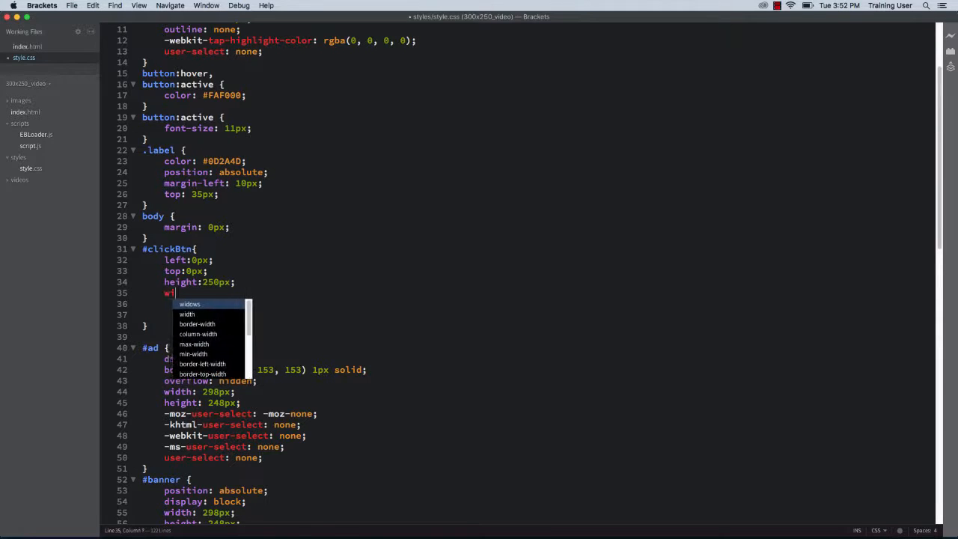
Step: Add a width of 300px and position absolute to the #clickBtn rule, and save the stylesheet
text(dt)
key(Return)
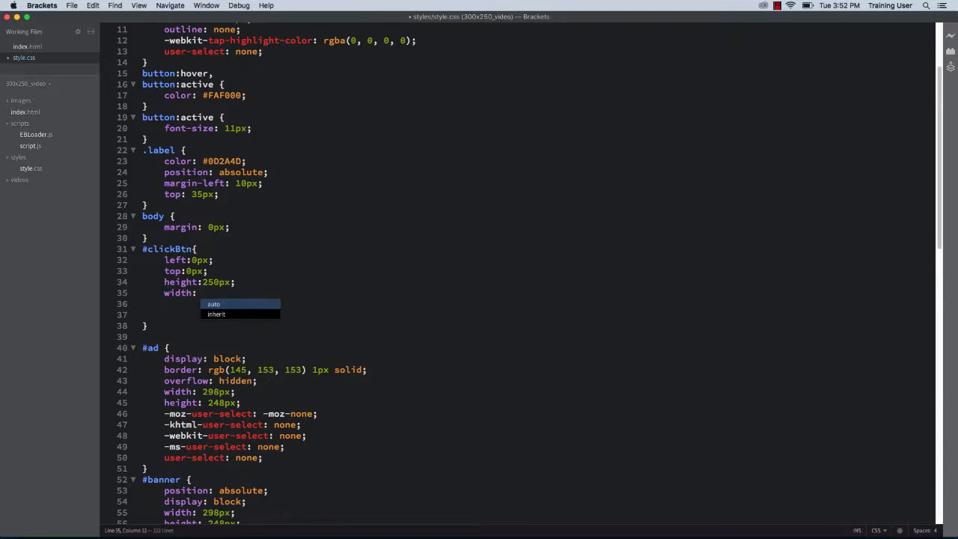
text(300px;     )
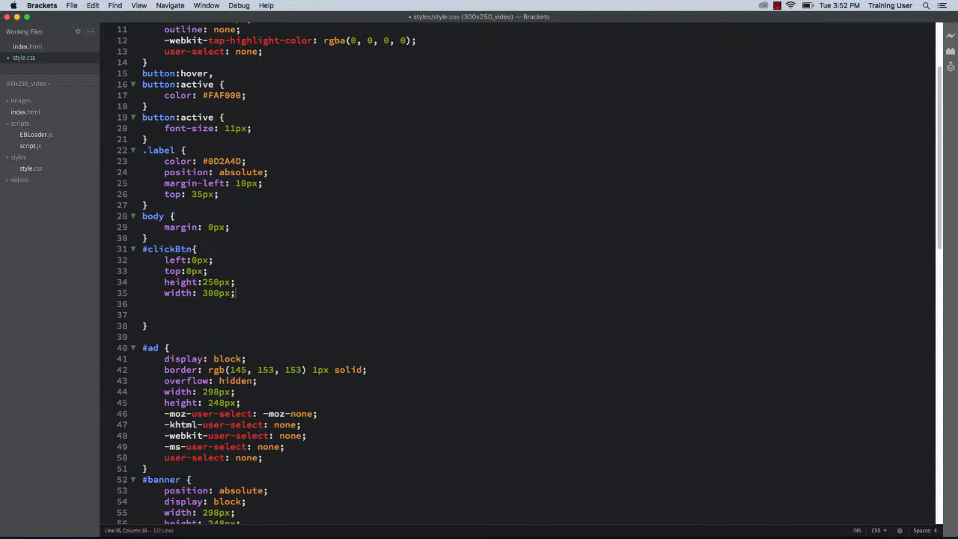
text(pos)
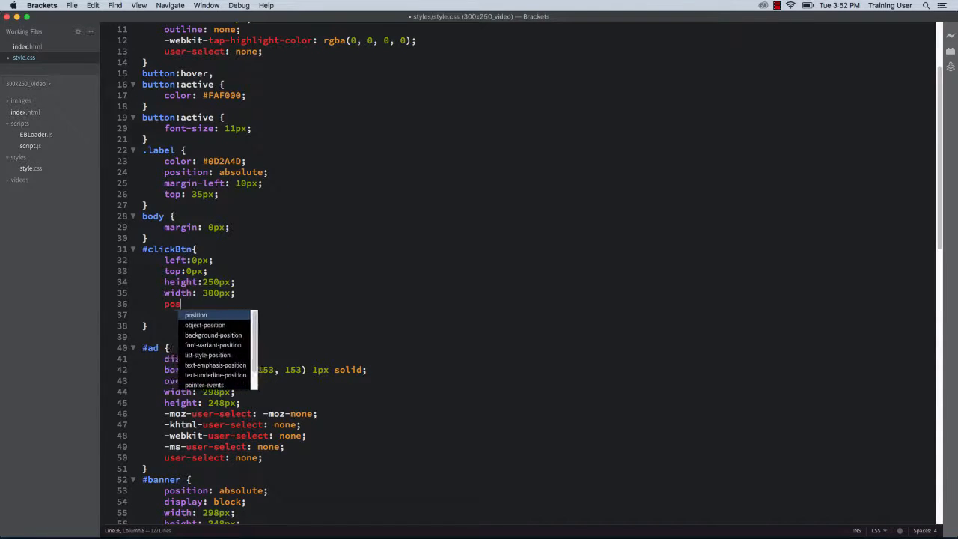
key(Return)
text(a)
key(Return)
text(;)
key(super+s)
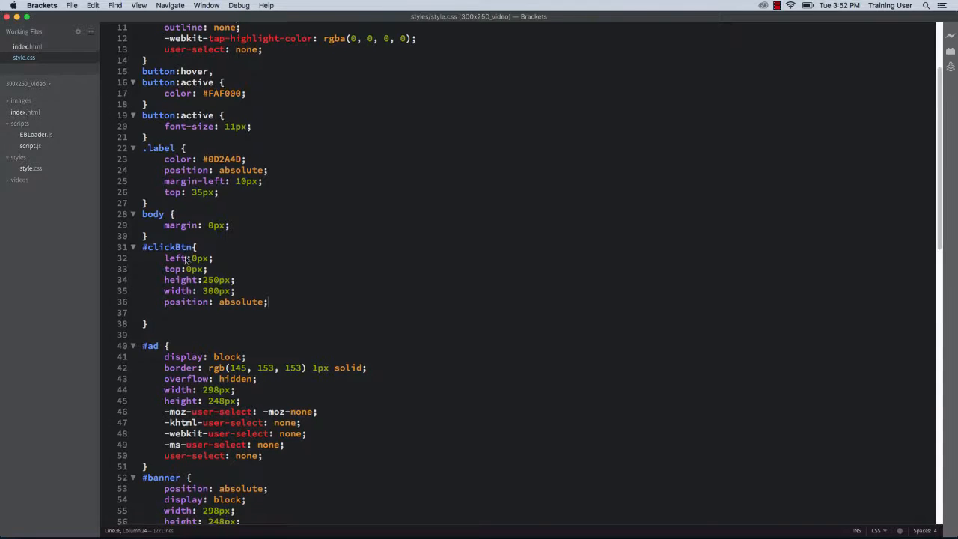
Step: Delete the button, button:hover and button:active rules plus the .buttons and .button rules from style.css
scroll(516, 277, up, 5)
drag(148, 254, 142, 68)
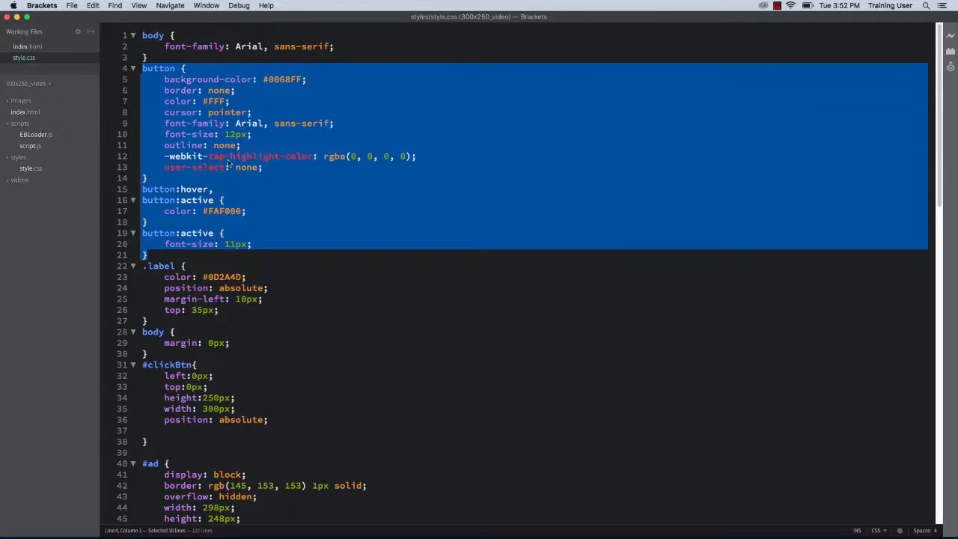
key(BackSpace)
scroll(284, 244, down, 10)
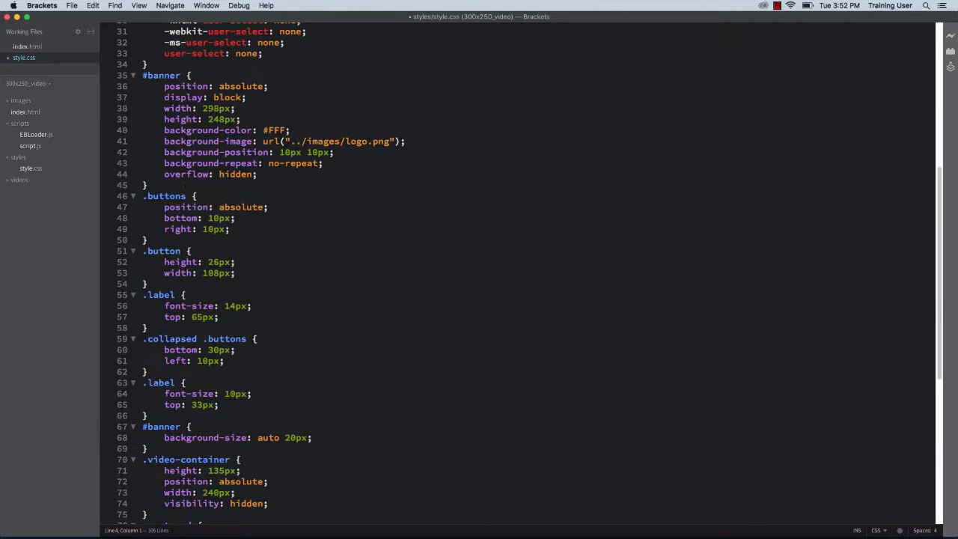
drag(150, 284, 128, 199)
key(BackSpace)
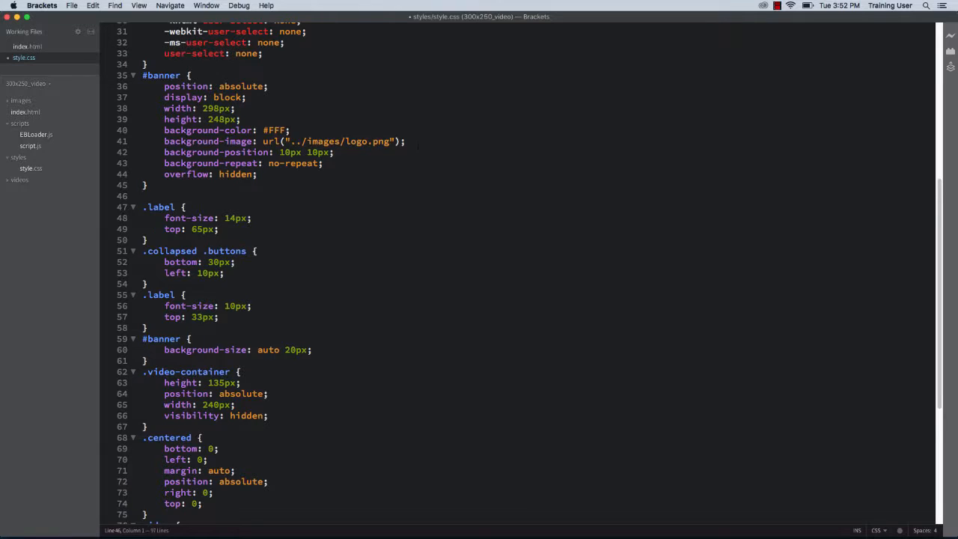
Step: Remove the background-image, background-position and background-repeat lines from the #banner rule, leaving no blank line
drag(417, 142, 142, 142)
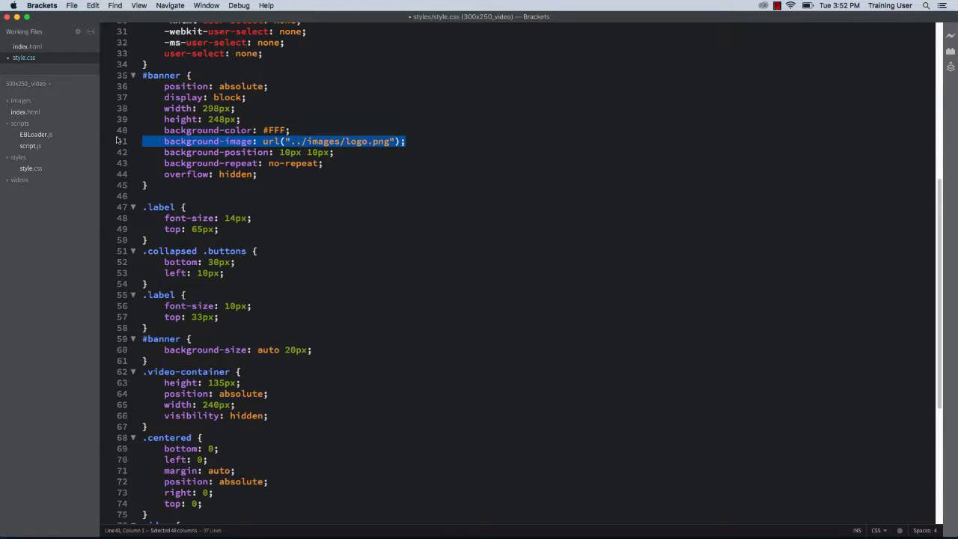
drag(327, 163, 74, 141)
key(BackSpace)
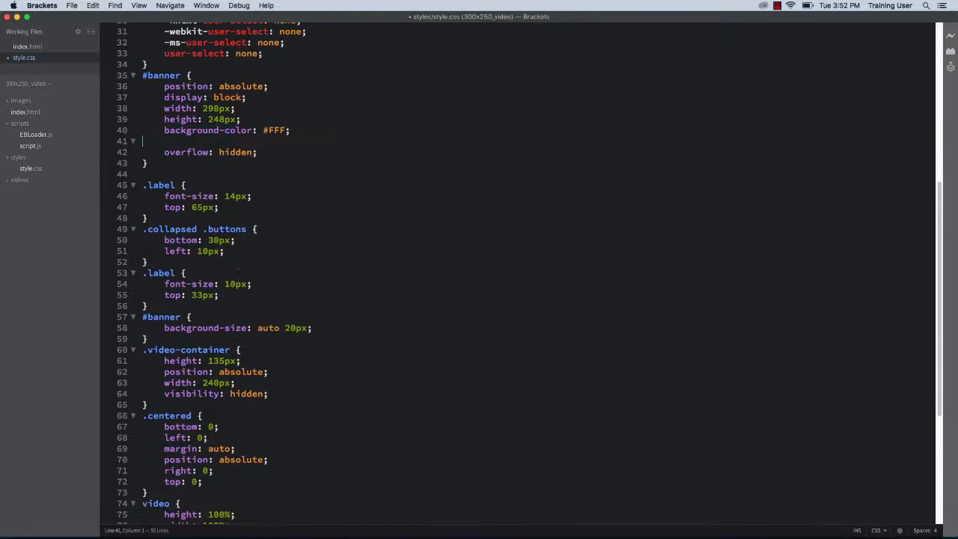
key(BackSpace)
scroll(517, 277, up, 5)
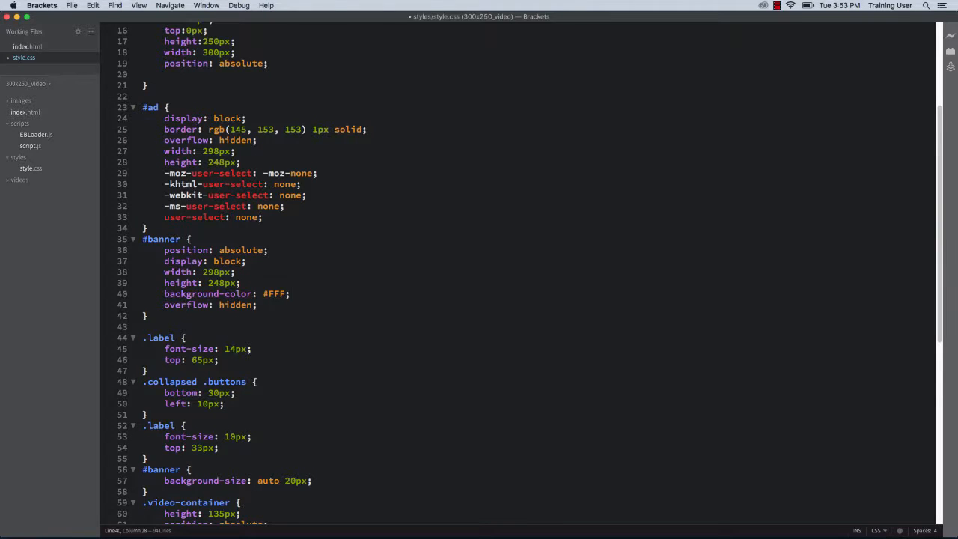
Step: Delete the user-action-button listener line from the addEventListeners function in script.js
click(31, 146)
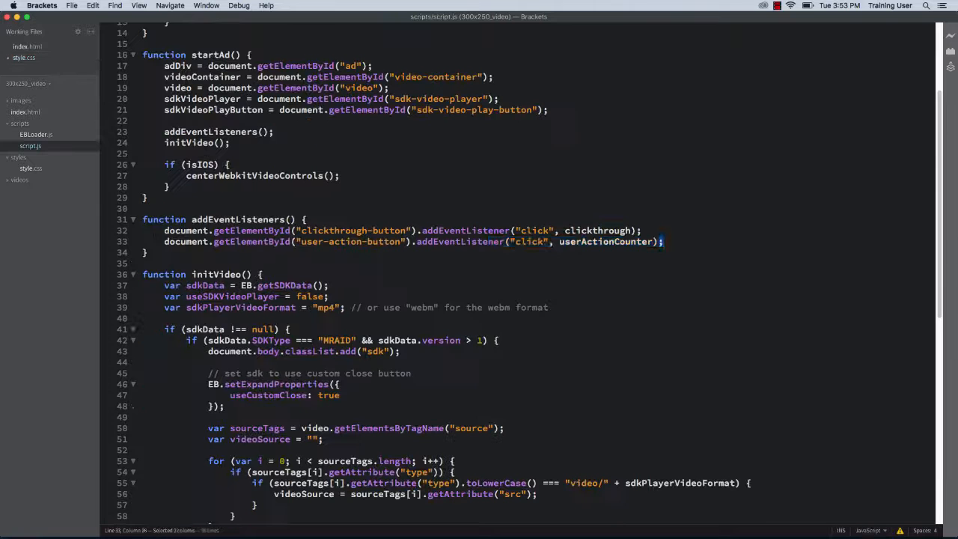
drag(664, 242, 87, 243)
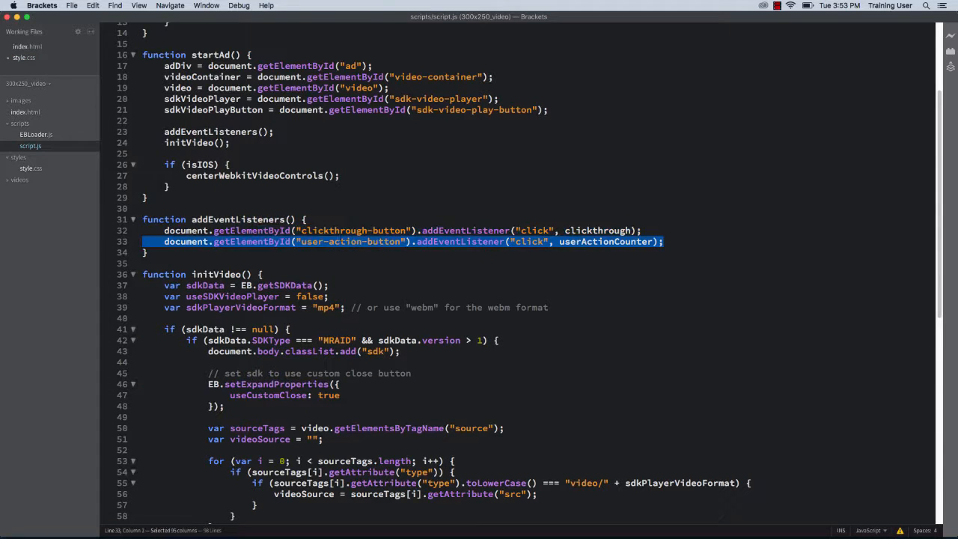
key(BackSpace)
Step: Change the element ID in the remaining click listener to clickBtn and save script.js
double_click(334, 231)
text(\)
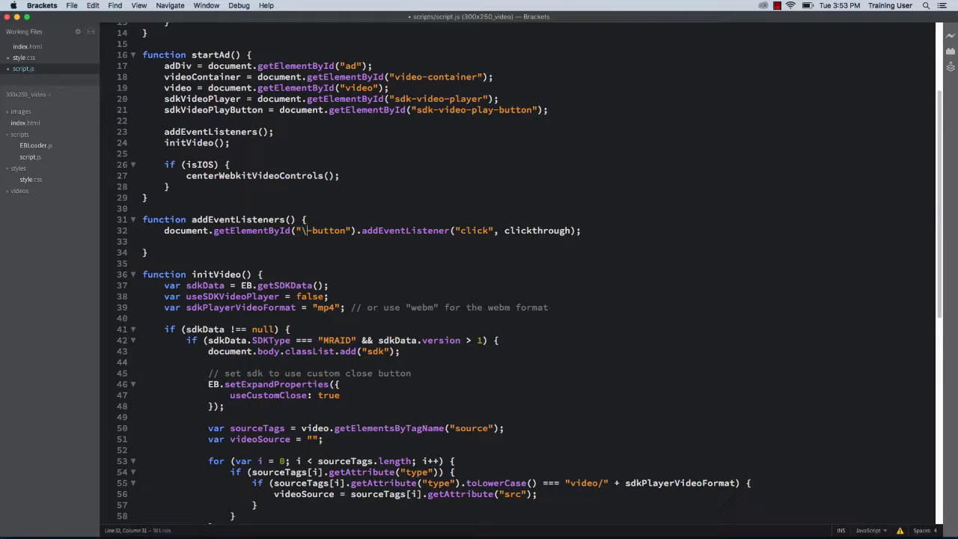
key(BackSpace)
key(Delete)
key(Delete)
key(Delete)
key(Delete)
key(Delete)
key(Delete)
key(Delete)
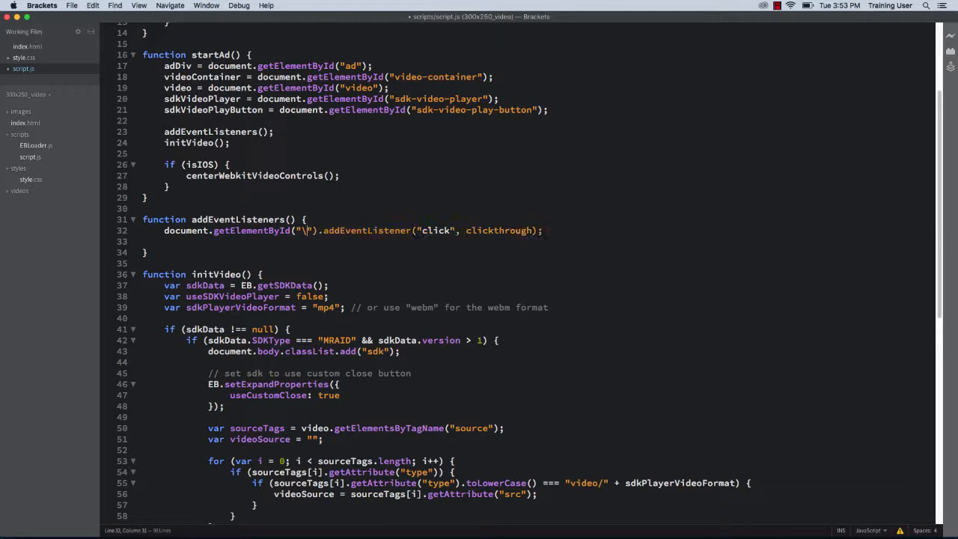
text(clickB)
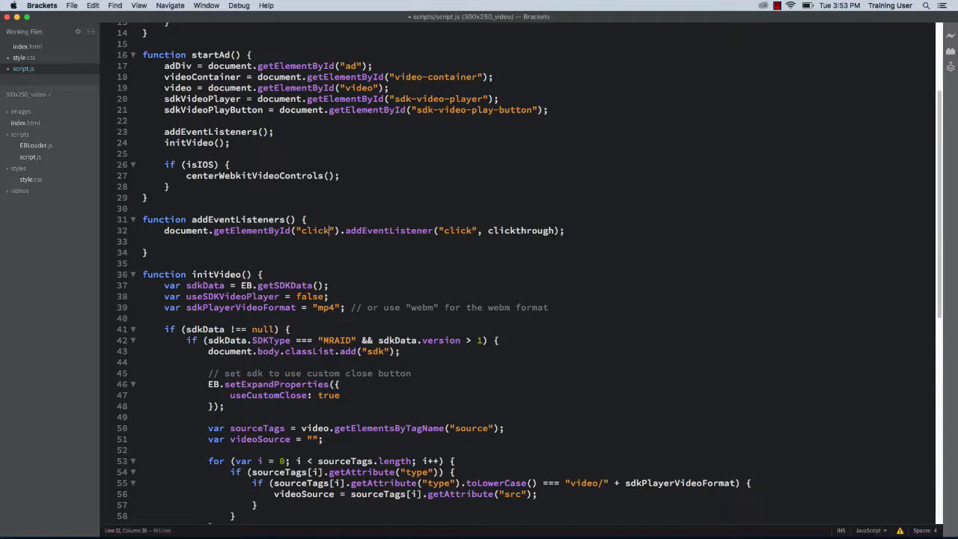
text(tn)
key(super+s)
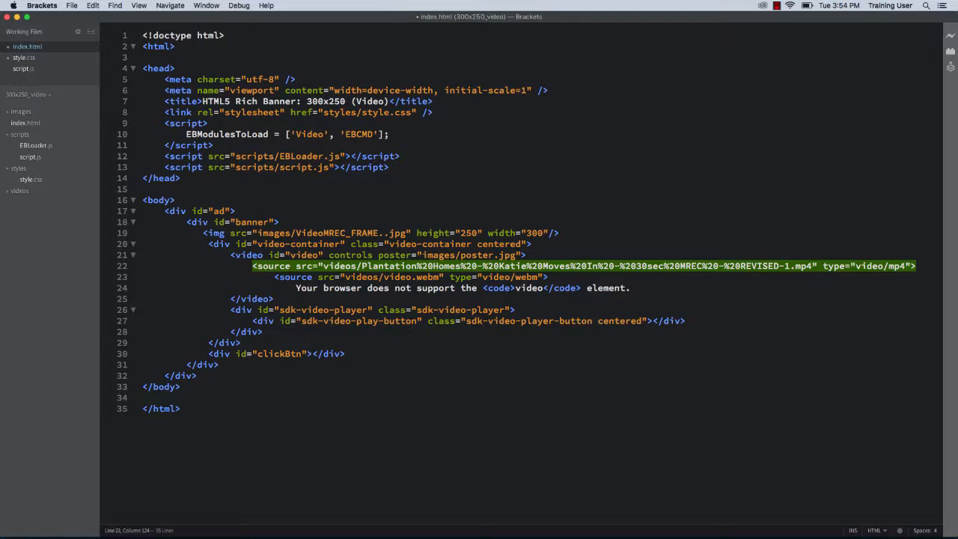
Step: Delete the webm source line and its leftover blank line from the video element in index.html, and save
drag(268, 277, 549, 277)
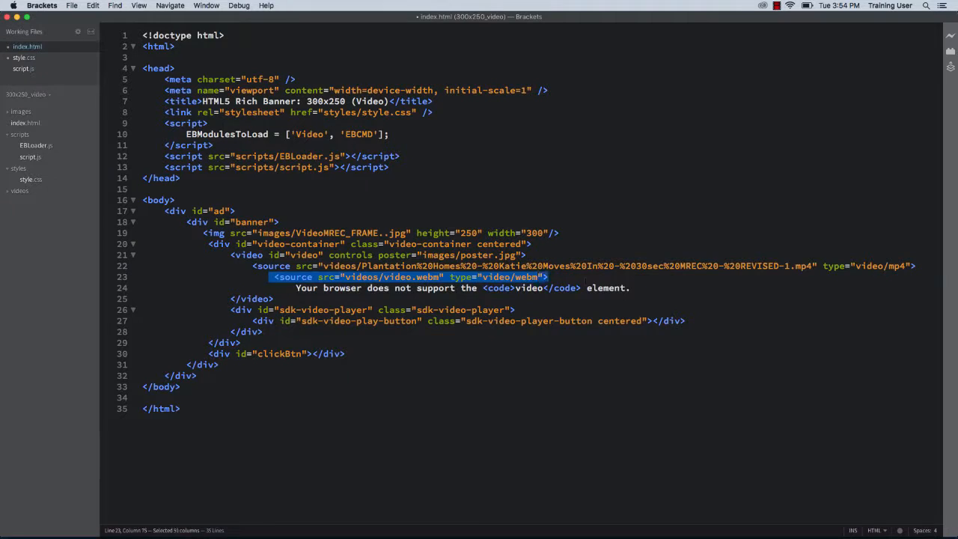
key(BackSpace)
key(BackSpace)
key(BackSpace)
key(BackSpace)
key(BackSpace)
key(BackSpace)
key(BackSpace)
key(BackSpace)
key(BackSpace)
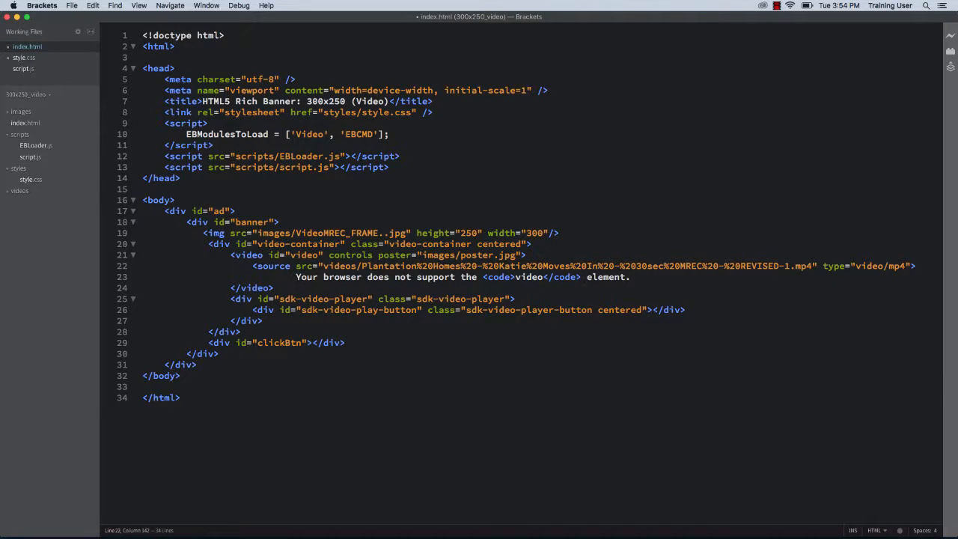
key(super+s)
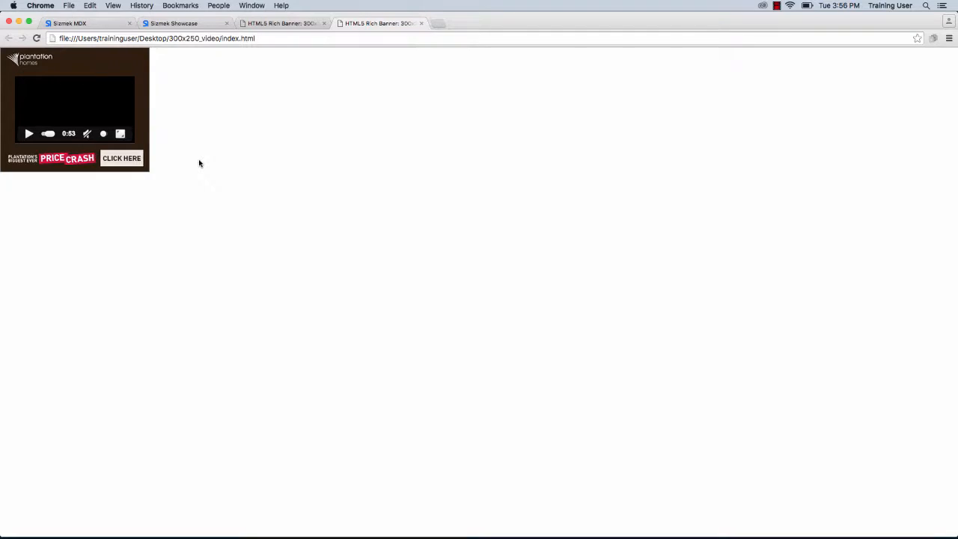
Step: Switch to Finder and compress the five selected items of the 300x250_video folder into an archive
key(super+Tab)
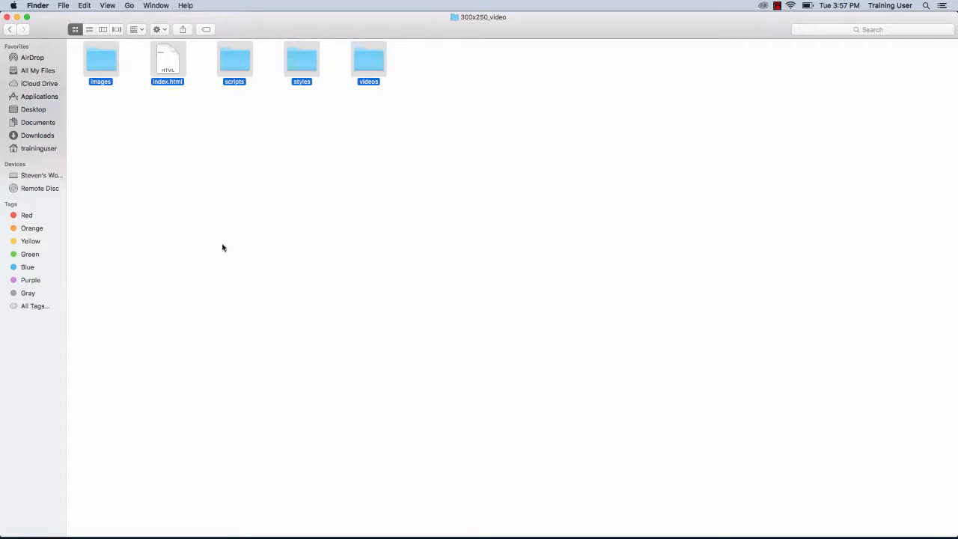
right_click(372, 69)
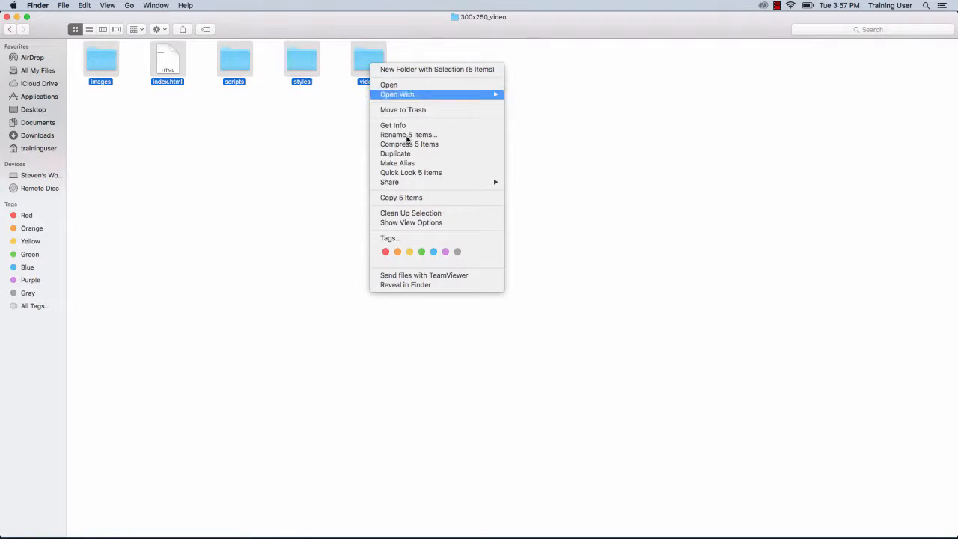
click(407, 144)
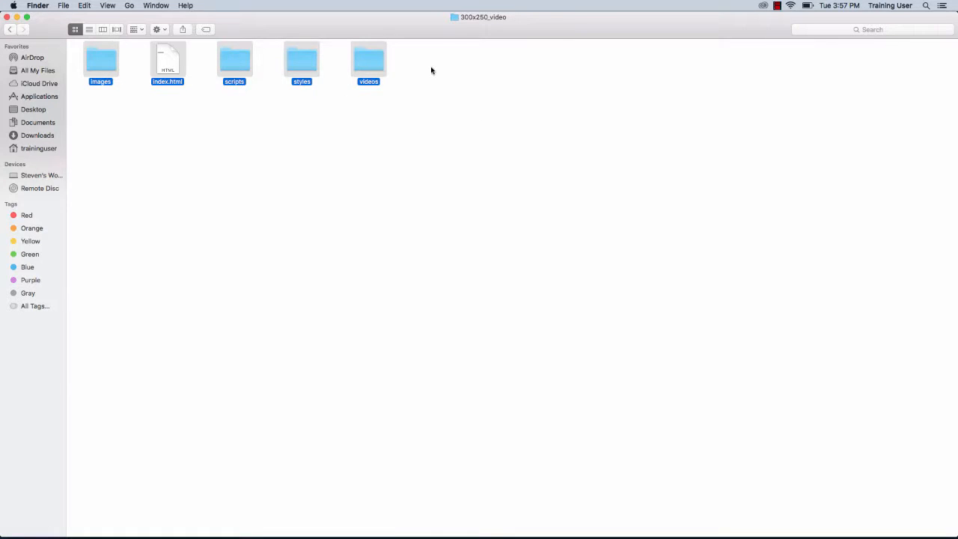
Step: Rename the new archive in the 300x250_video folder as plantation_mrec_video_300x250.zip
click(431, 69)
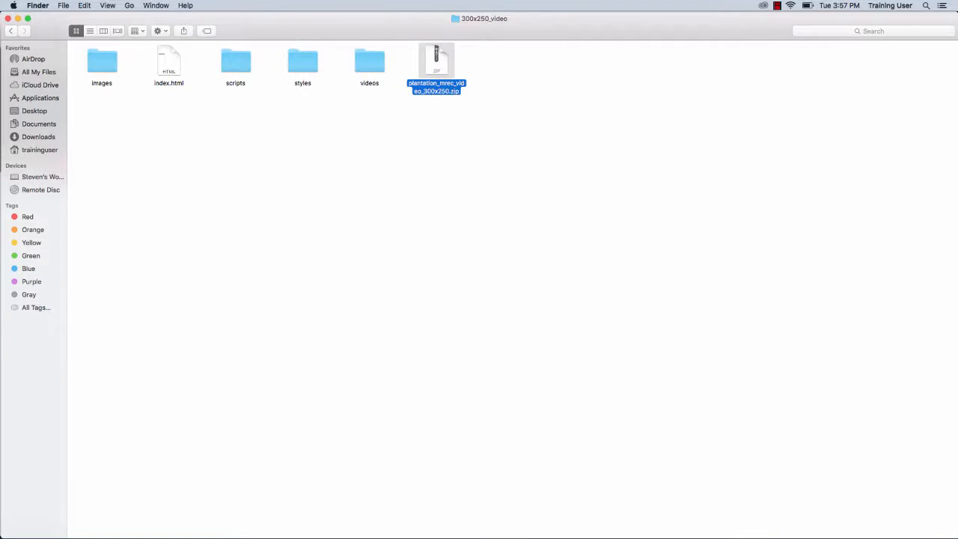
Step: Switch to Chrome and start creating a new ad from the Ads list in Sizmek MDX
key(super+Tab)
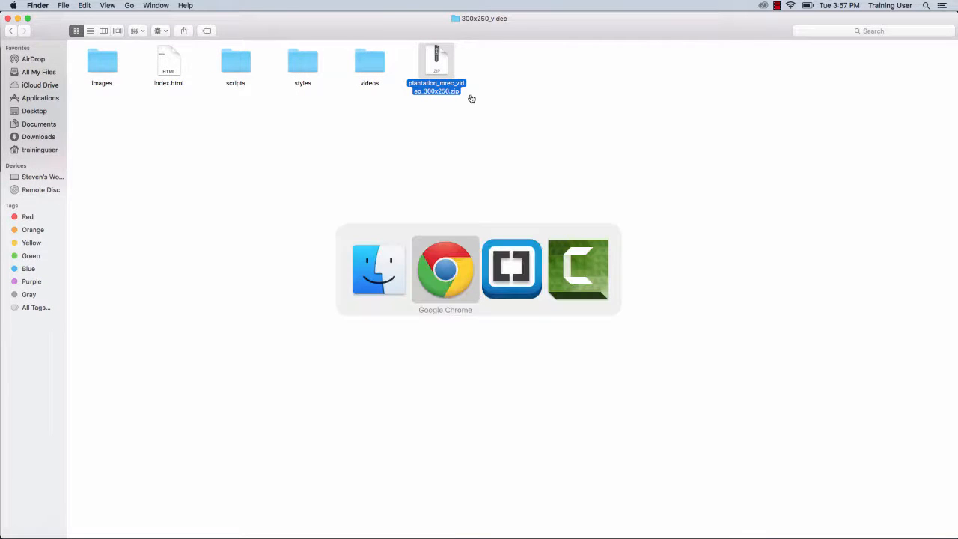
click(95, 23)
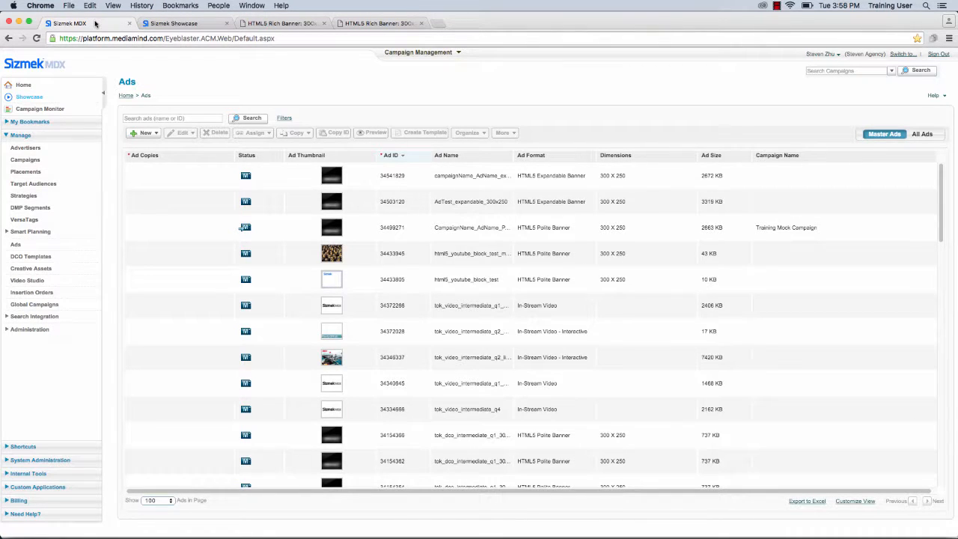
click(155, 135)
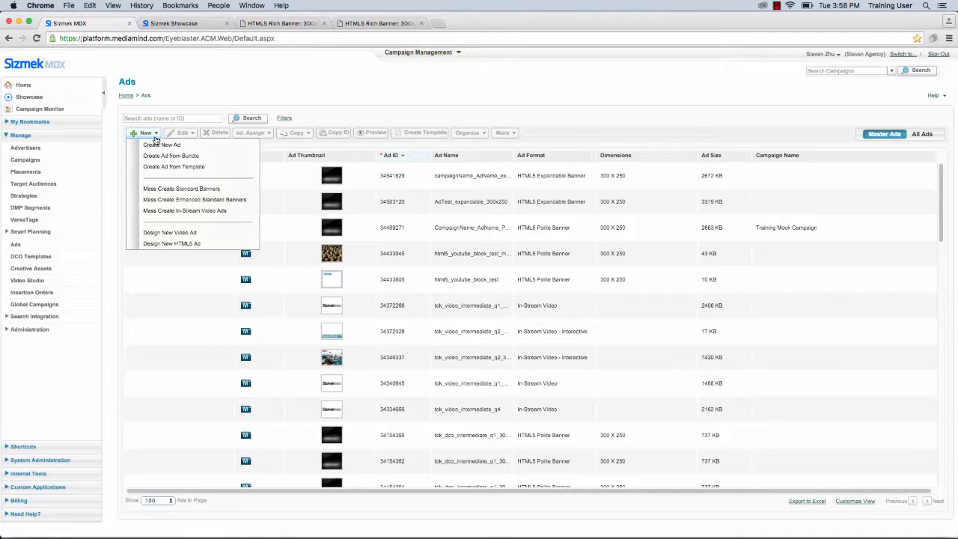
click(154, 146)
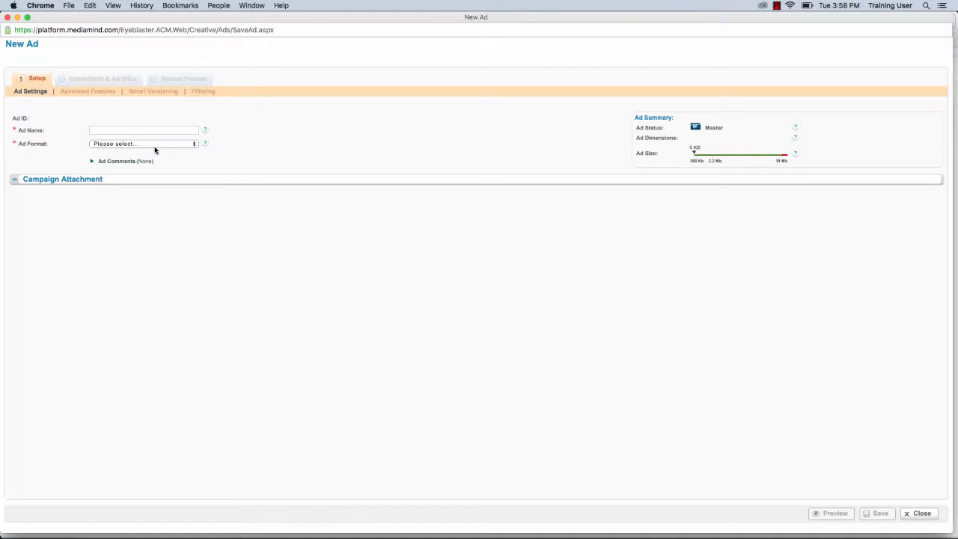
Step: Name the ad plantation_homes_mrec_300x250 and set its format to HTML5 Polite Banner
click(131, 129)
text(plantation_home_mrec_300x250)
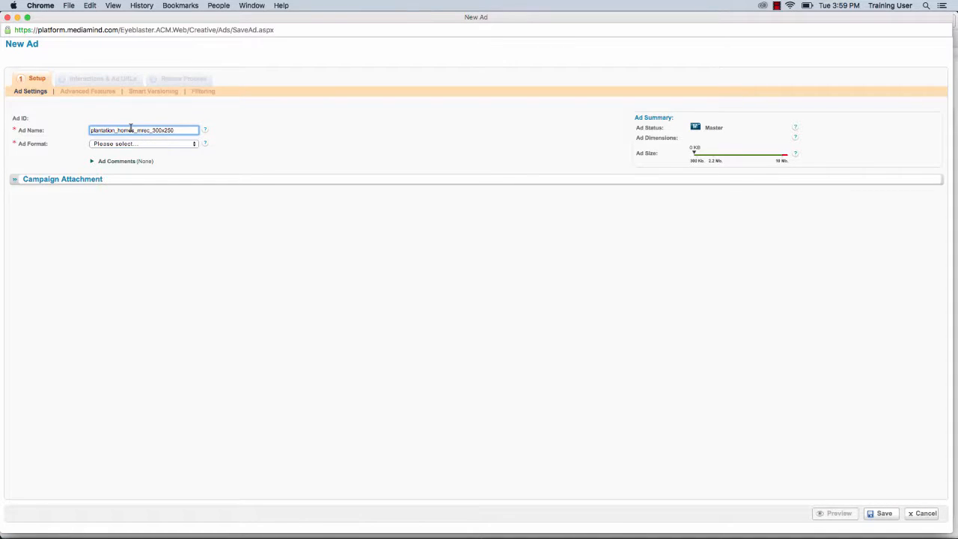
click(132, 144)
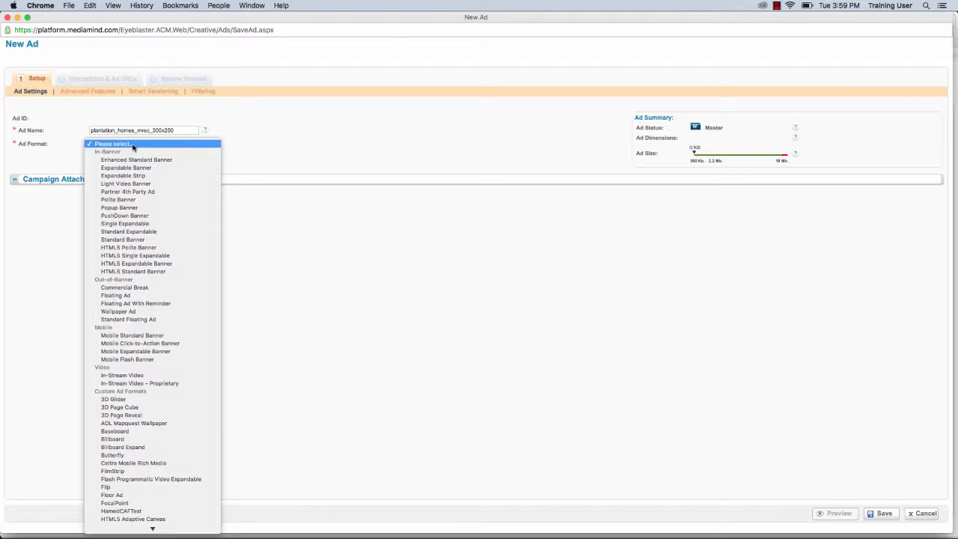
click(135, 247)
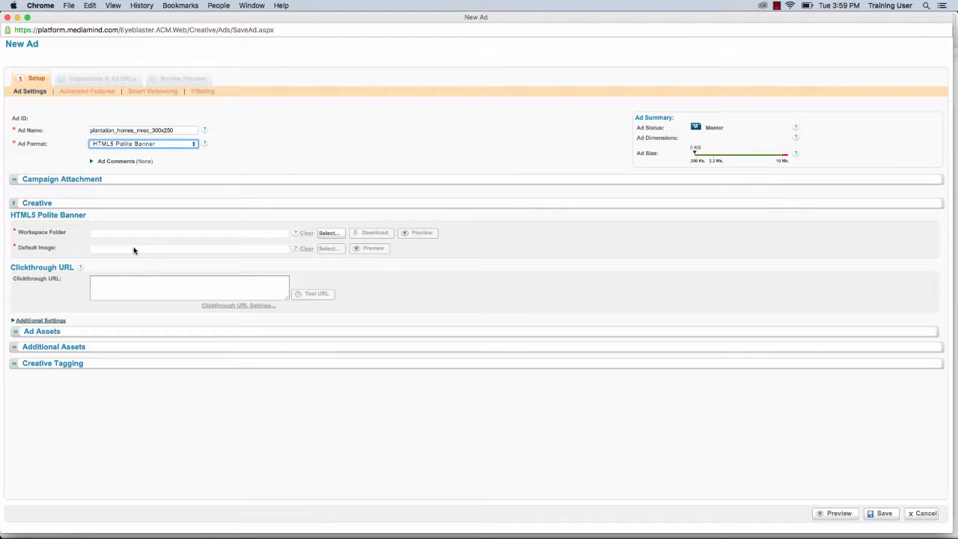
Step: Upload plantation_mrec_video_300x250.zip from the desktop's 300x250_video folder to the Training folder and assign the resulting workspace as the ad's workspace folder
click(329, 233)
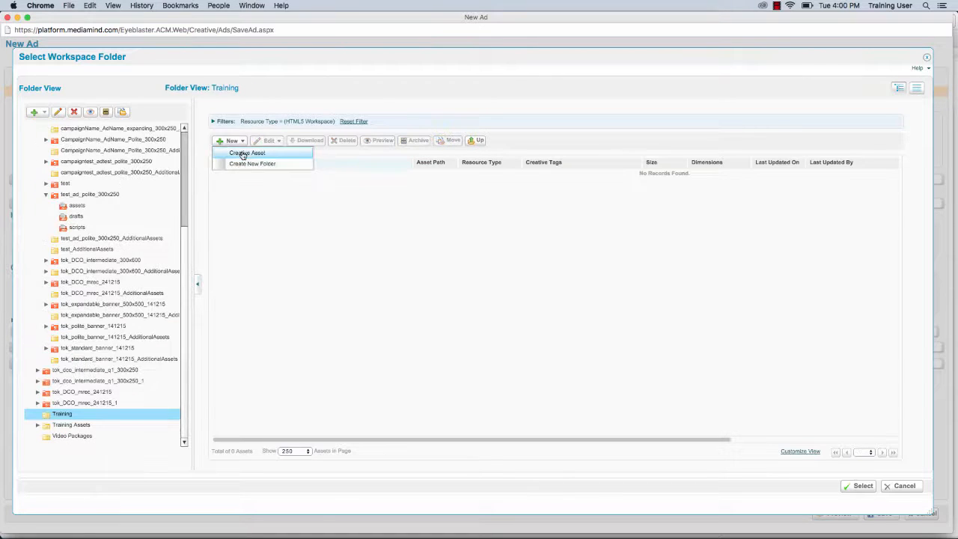
click(241, 153)
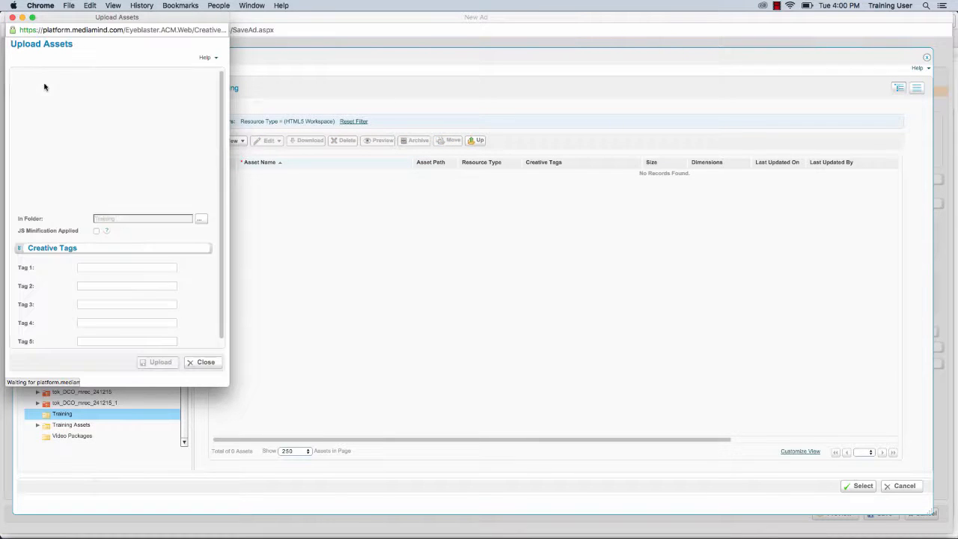
click(41, 80)
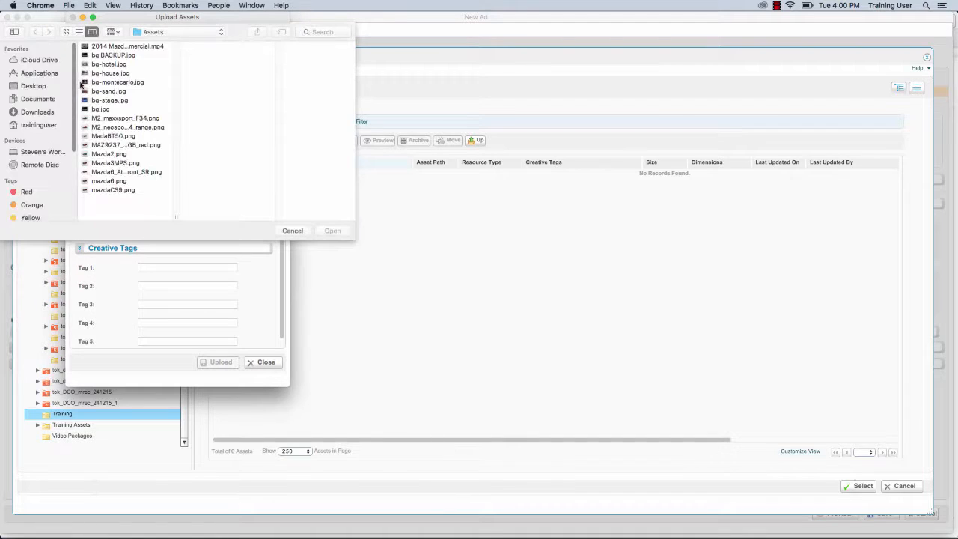
click(43, 88)
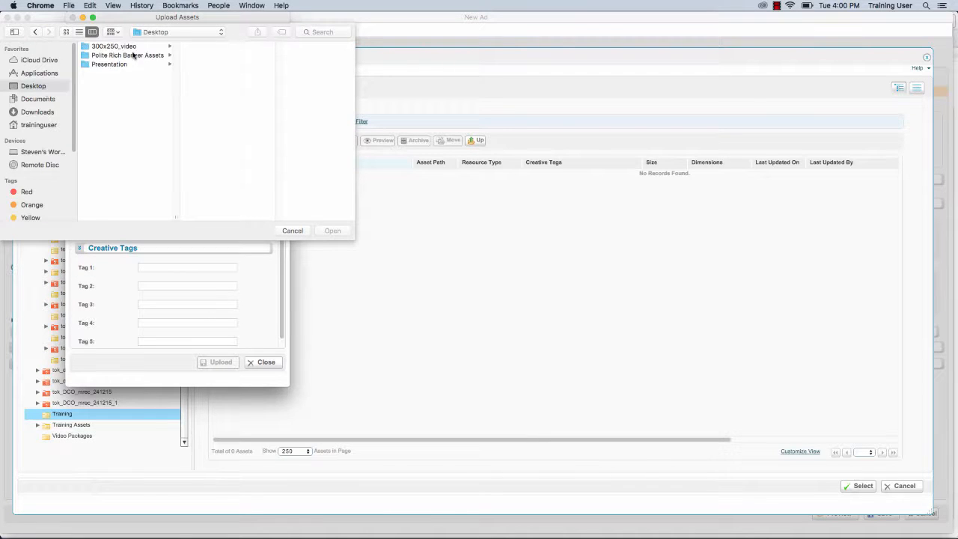
click(332, 231)
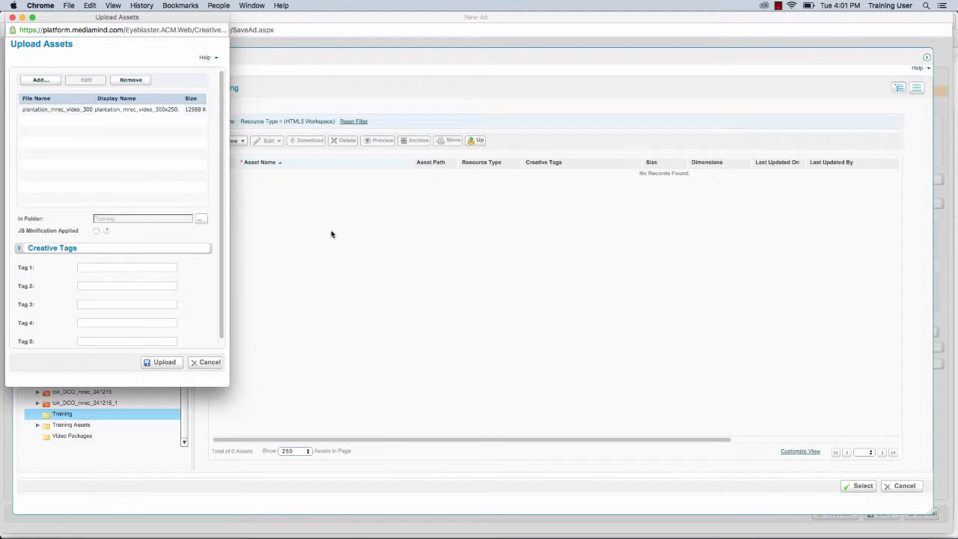
click(167, 364)
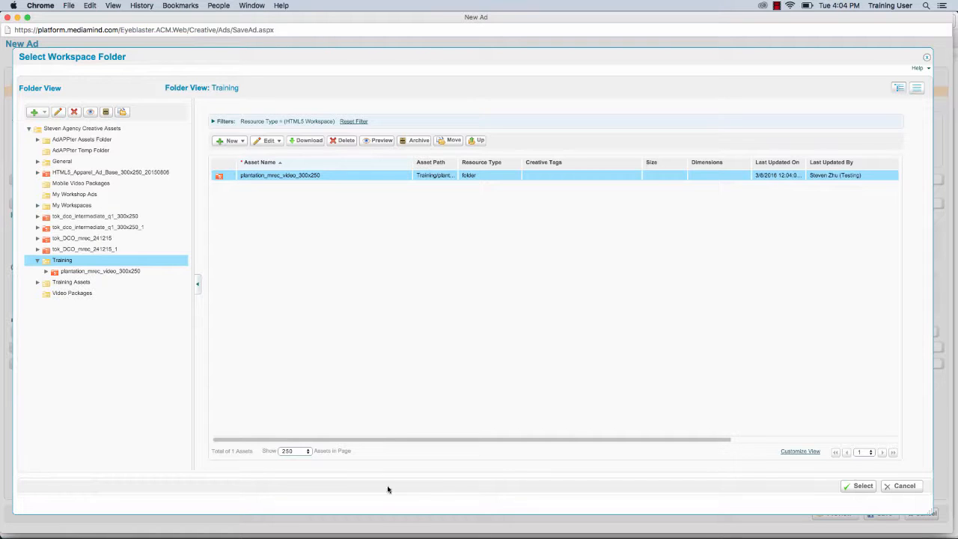
click(859, 487)
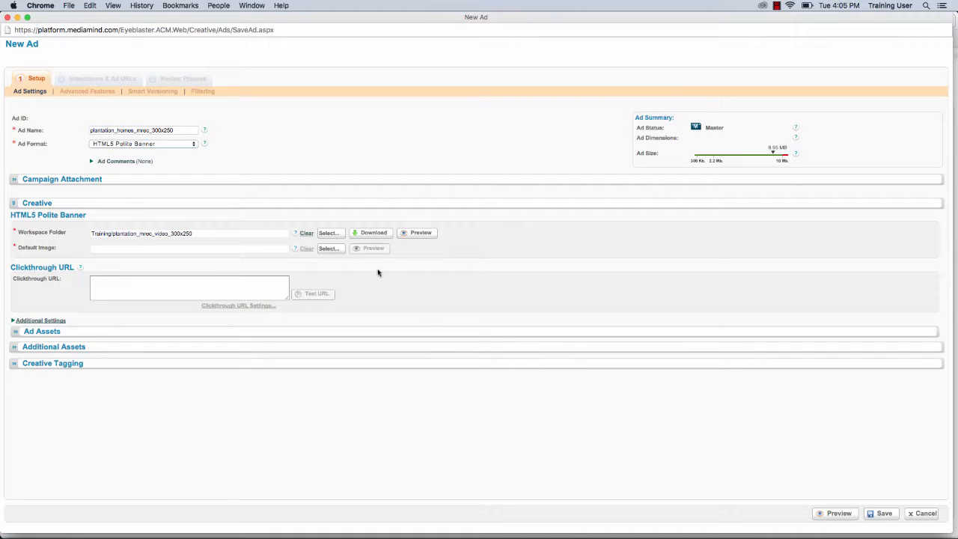
Step: Set the ad's default image to backup.jpg from the images folder of the plantation_mrec_video_300x250 workspace
click(335, 249)
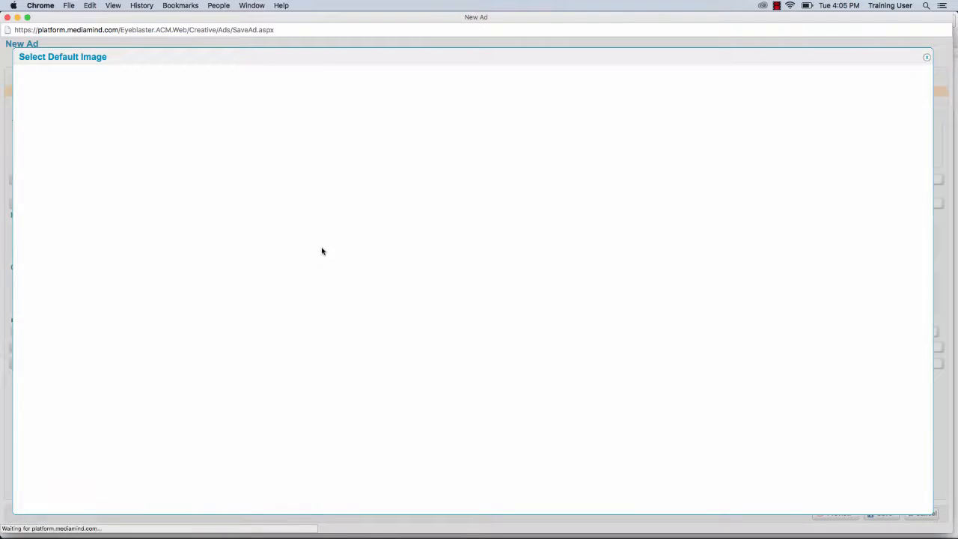
double_click(278, 175)
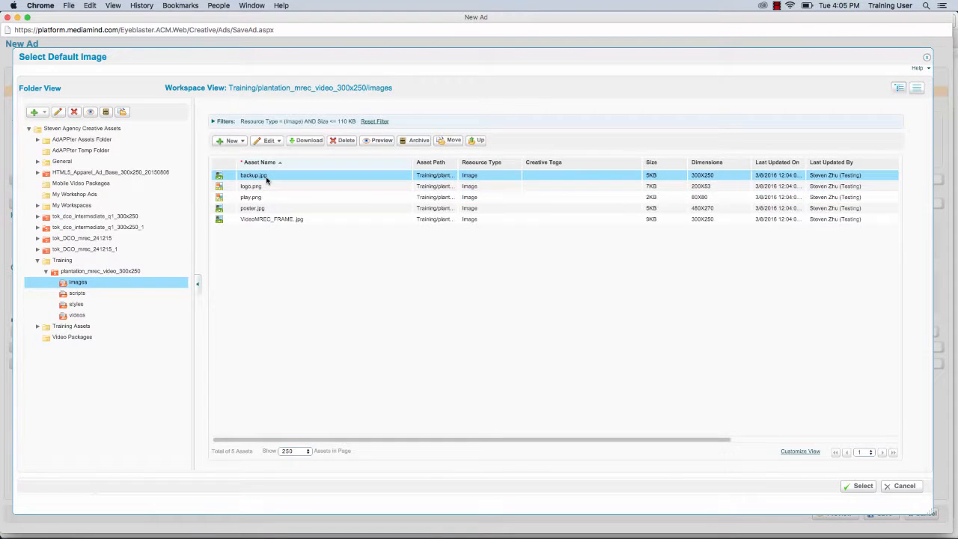
double_click(265, 176)
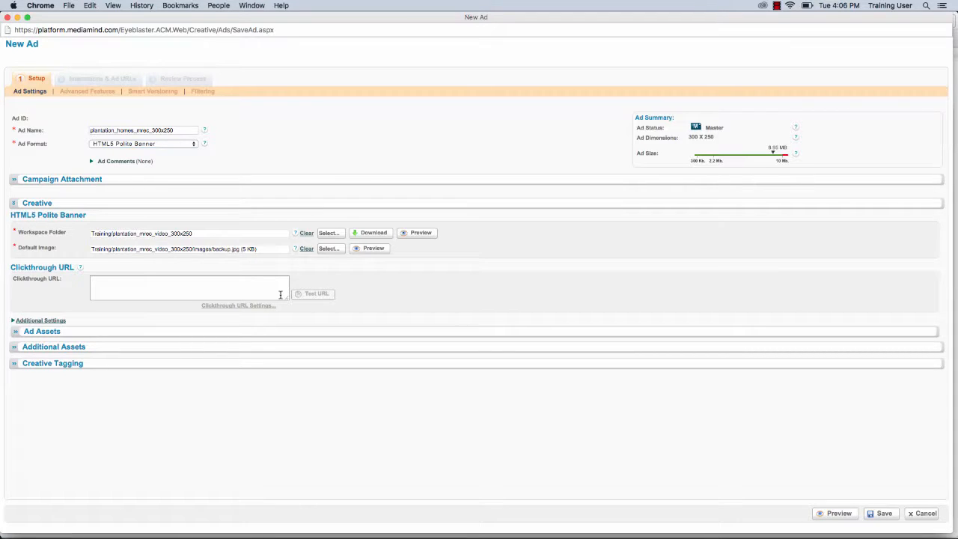
text(http://www.sizmek.com)
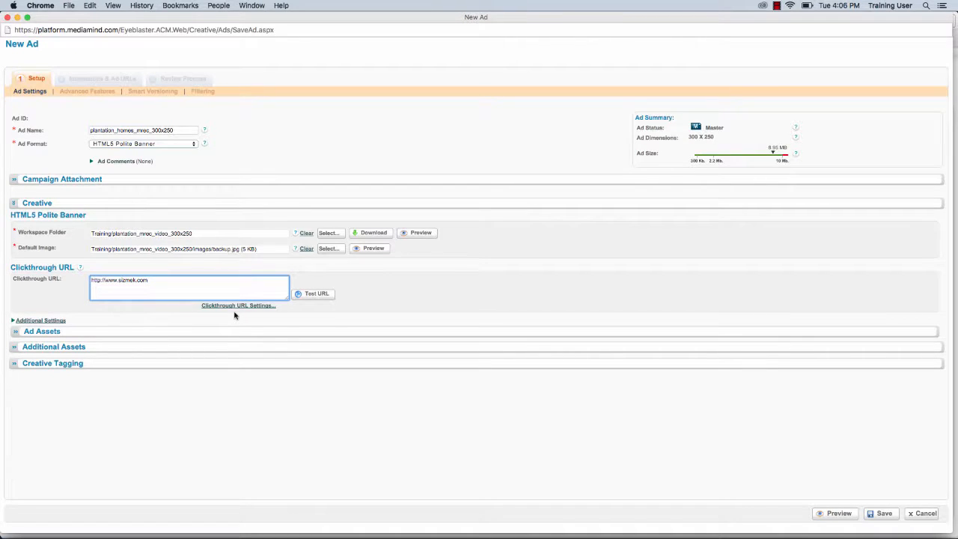
click(234, 315)
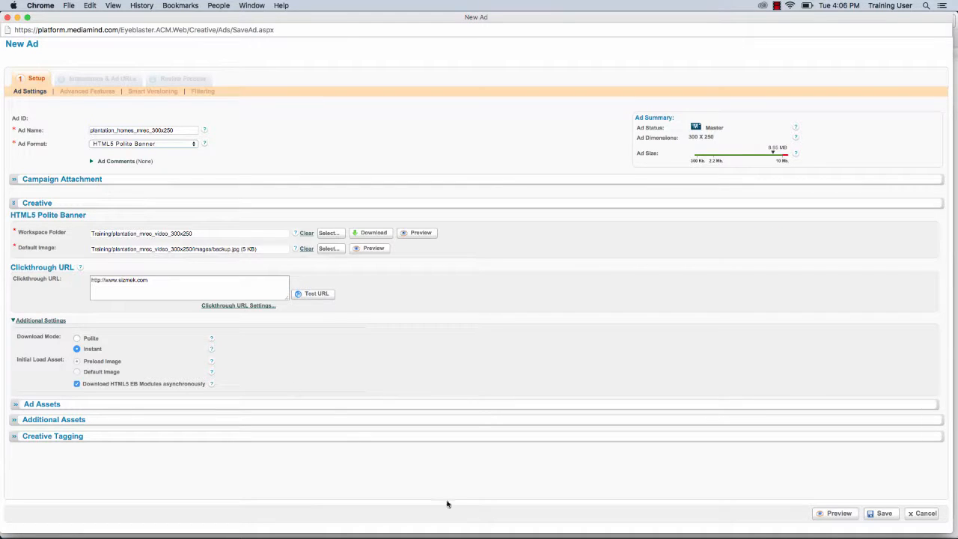
click(869, 513)
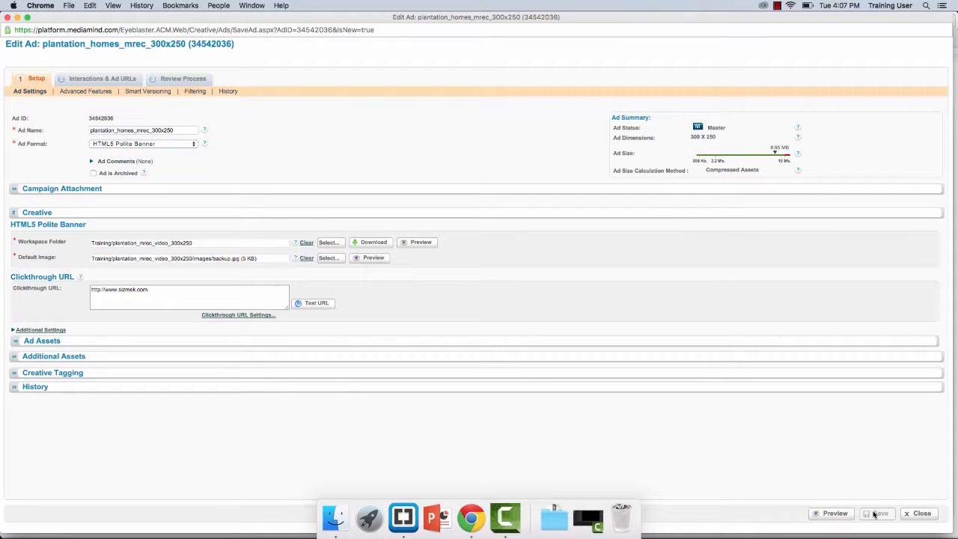
Step: Preview the saved ad, test its clickthrough area, and close the landing page that opens
click(833, 514)
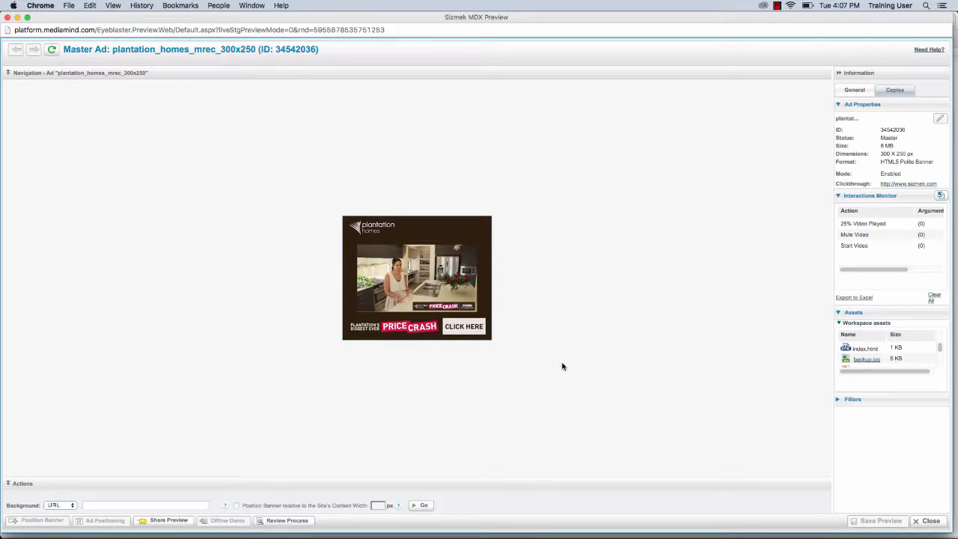
click(418, 330)
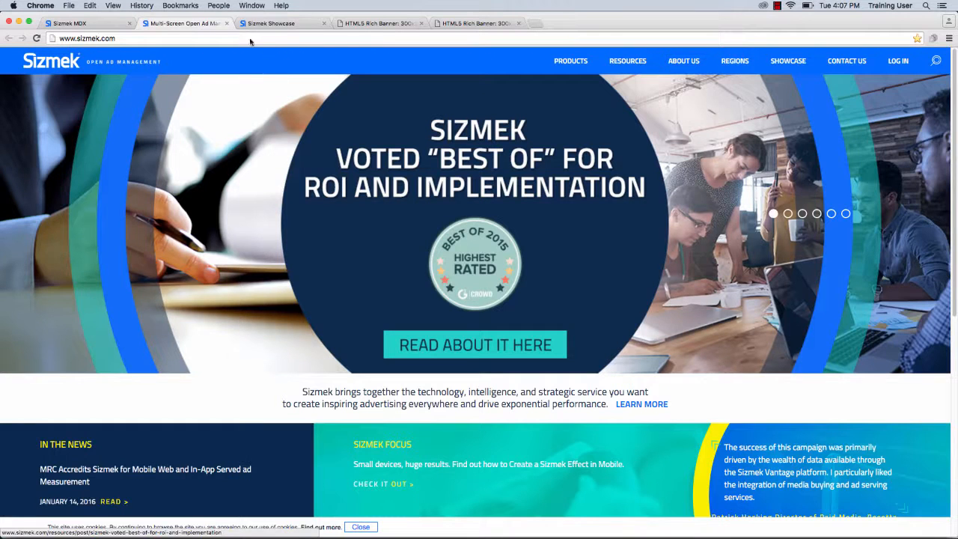
click(227, 23)
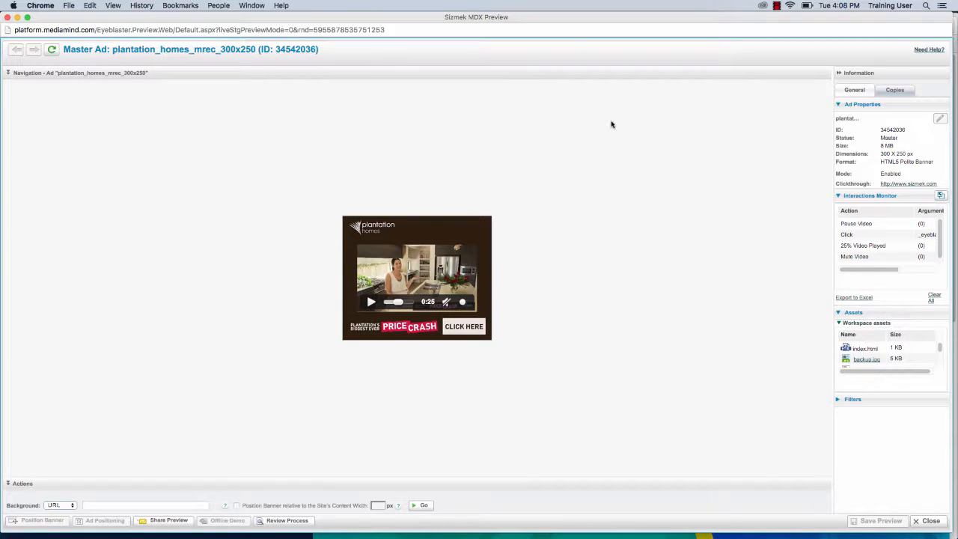
Step: Generate a shared preview link for the master ad and close the sharing dialog
click(157, 519)
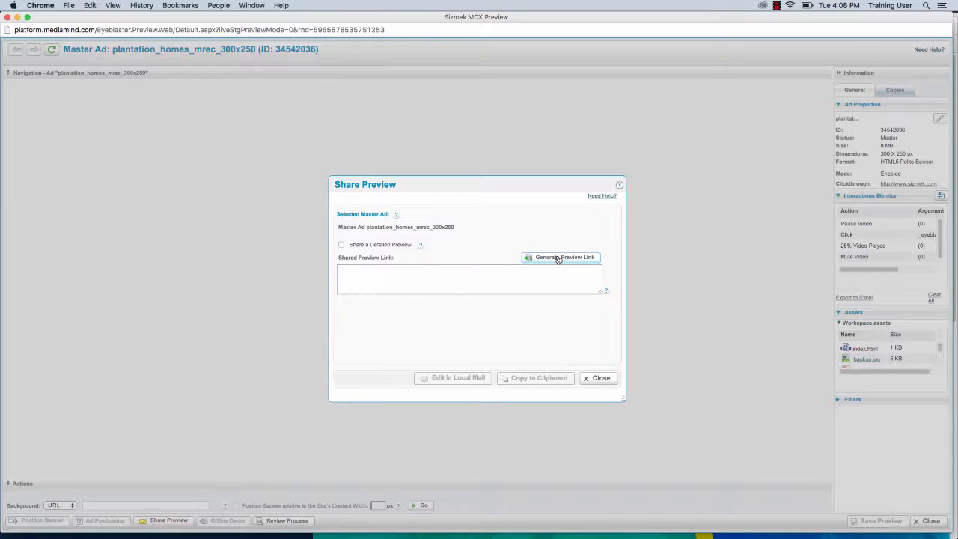
click(557, 259)
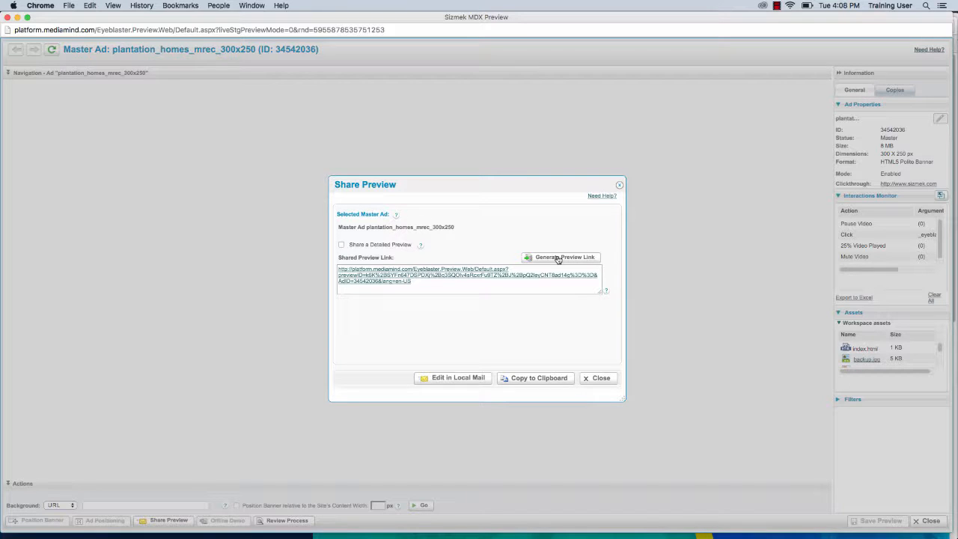
click(596, 378)
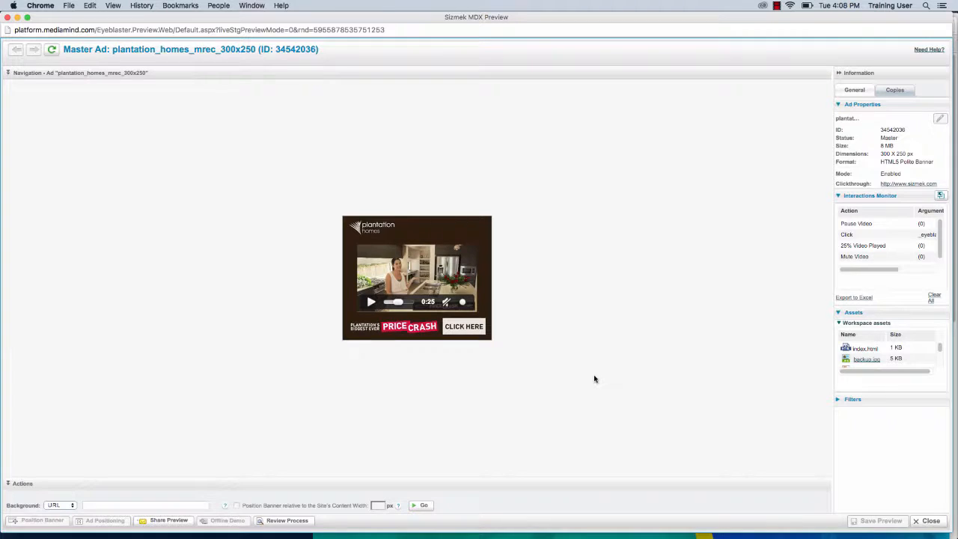